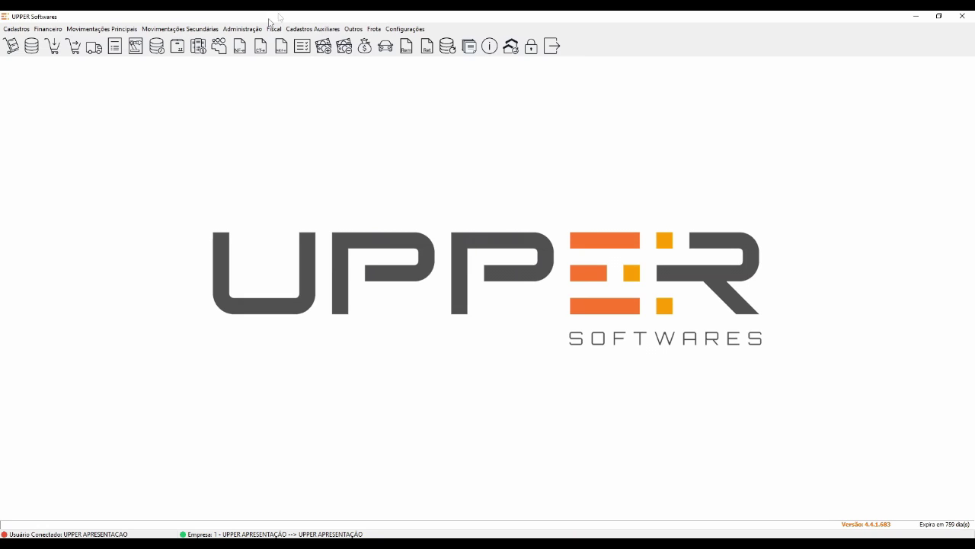
Step: Start a new quote (Orçamento) for the default client, using price table TABELA PADRÃO and payment method VISTA
left_click(115, 47)
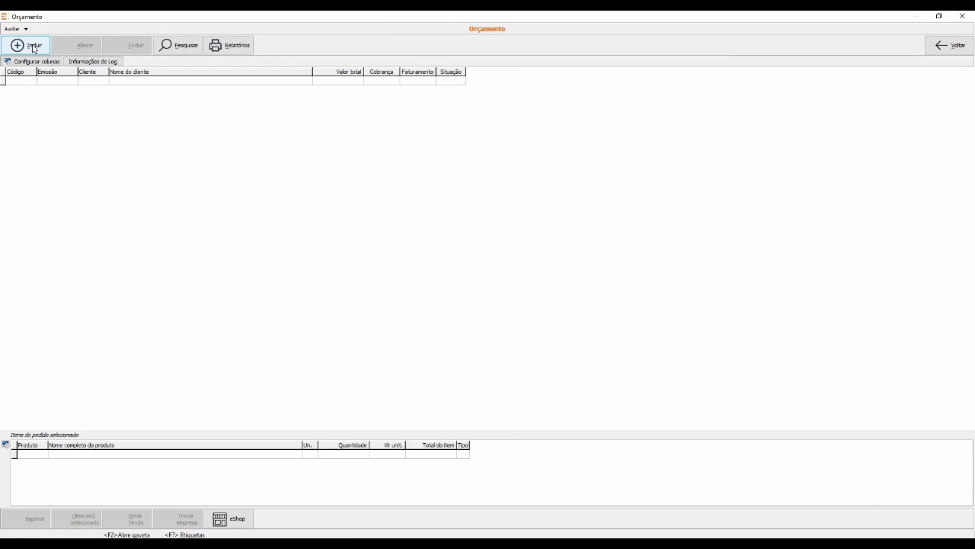
left_click(34, 46)
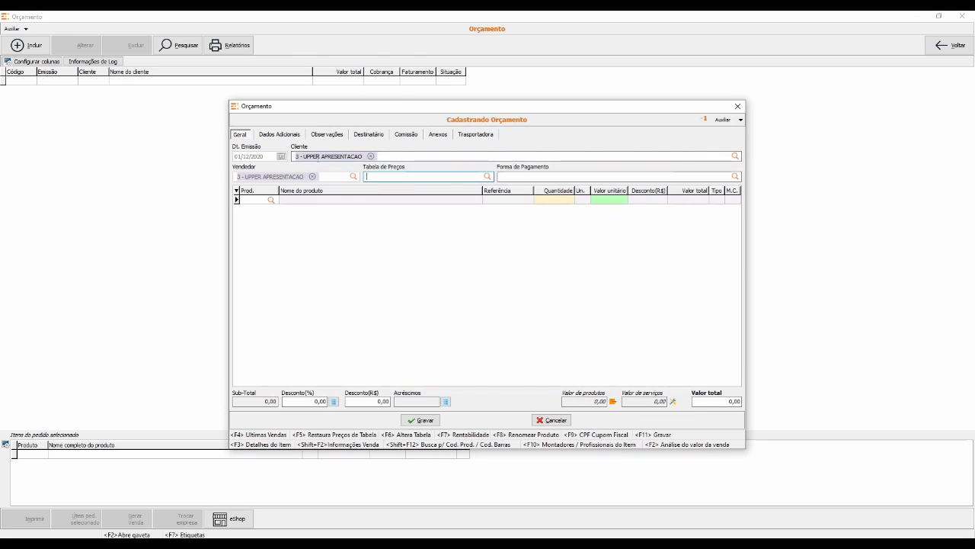
key("Return")
key("Return")
key("Return")
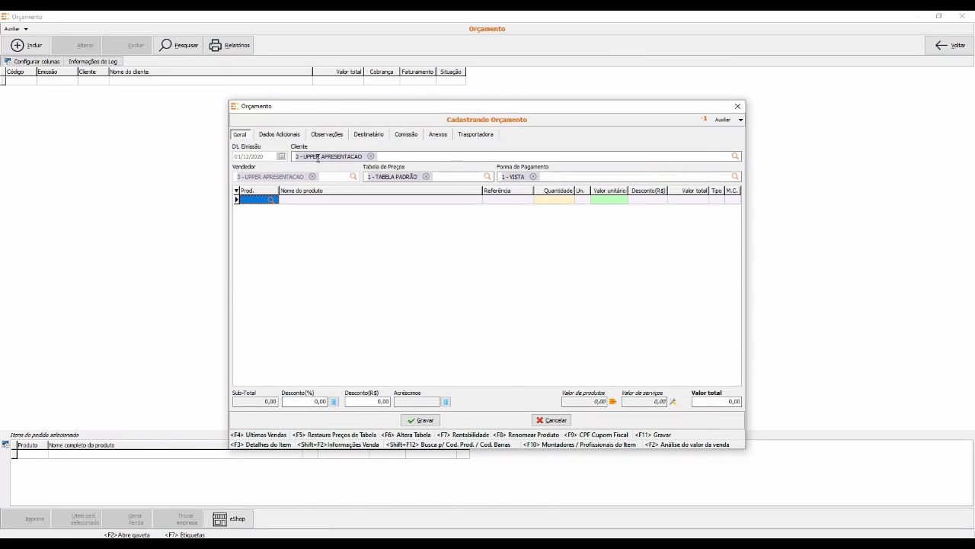
Step: Add product 123, CADEIRA SECRETARIA, with BASE PRETA and TECIDO AZUL, in a quantity of 4
type("123")
key("Return")
key("Return")
key("Return")
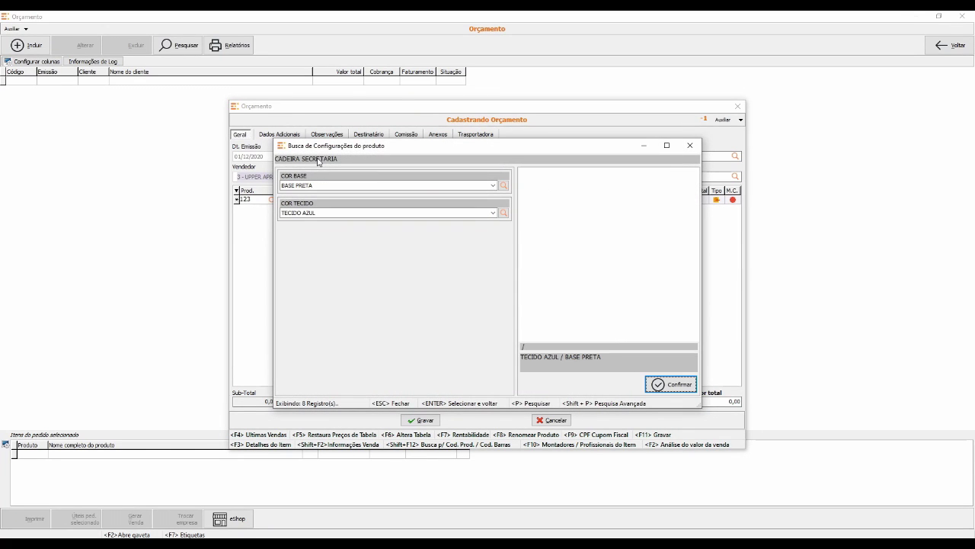
key("Return")
type("4")
key("Return")
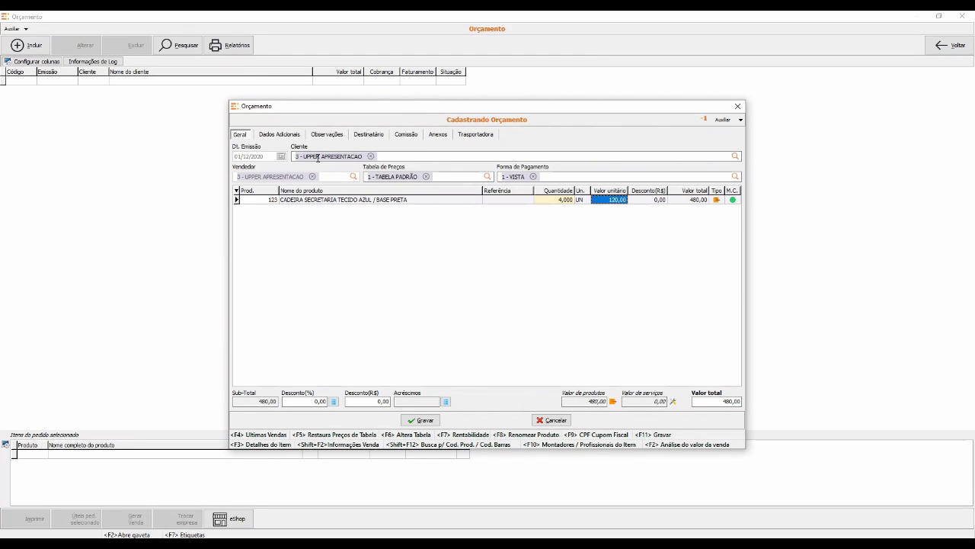
Step: Add product 123 as a second item, configured with BASE PRETA and TECIDO PRETO, in a quantity of 4
key("Return")
type("123")
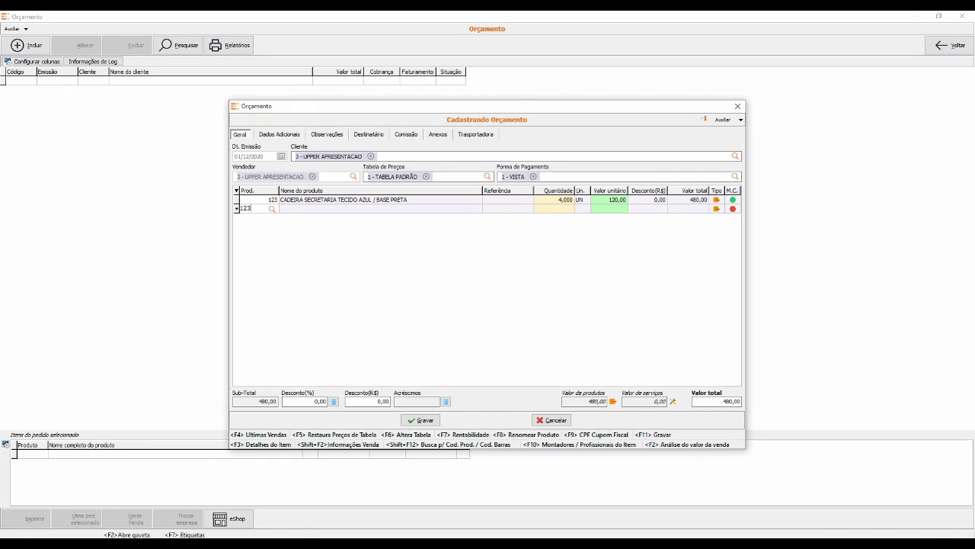
key("Return")
key("Down")
key("Return")
key("Down")
key("Return")
key("Return")
type("4")
key("Return")
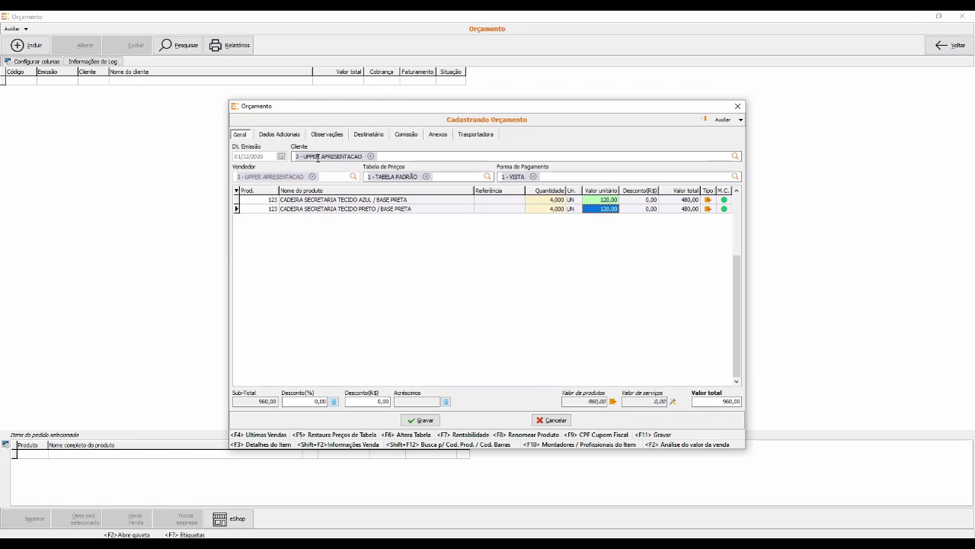
Step: Find the product by MESA and add MESA DE ESCRITORIO to the quote in a quantity of 2
key("Return")
type("MESA")
key("Return")
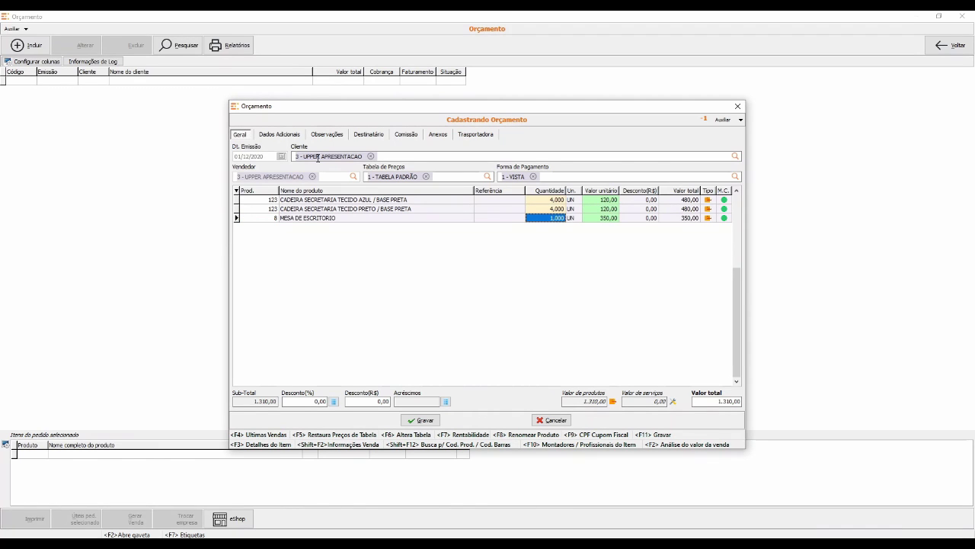
type("2")
key("Return")
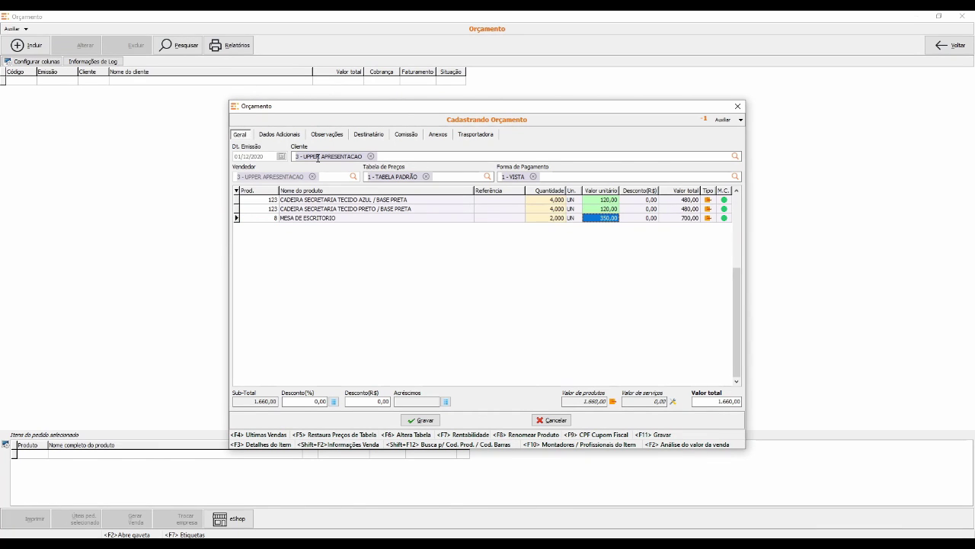
Step: Open the quote's value analysis with the blue-fabric chair as the analysed item
key("Up")
key("Up")
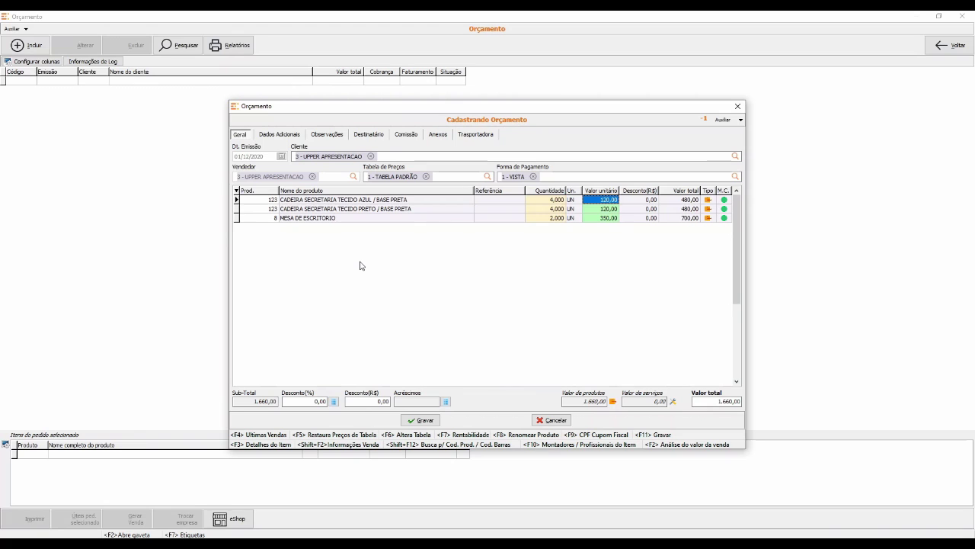
key("F2")
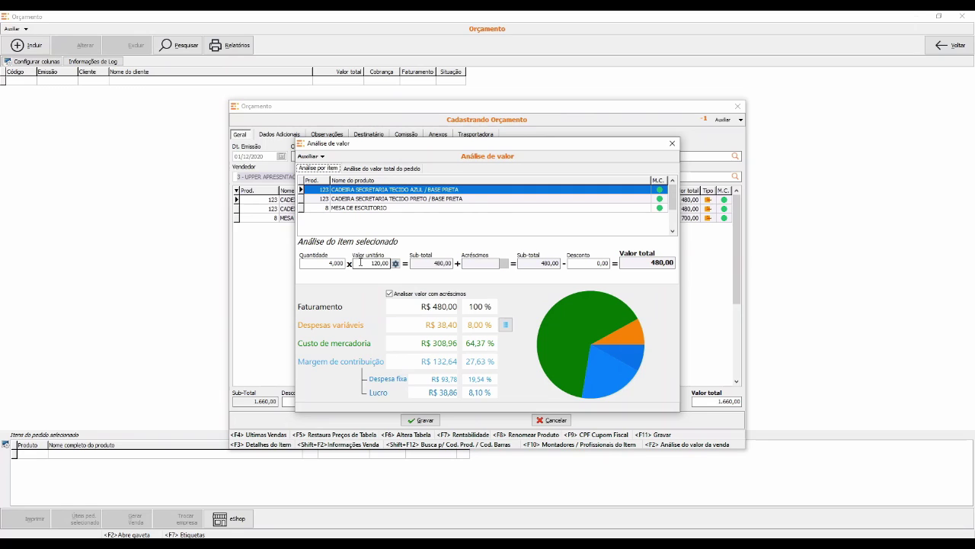
left_click(483, 232)
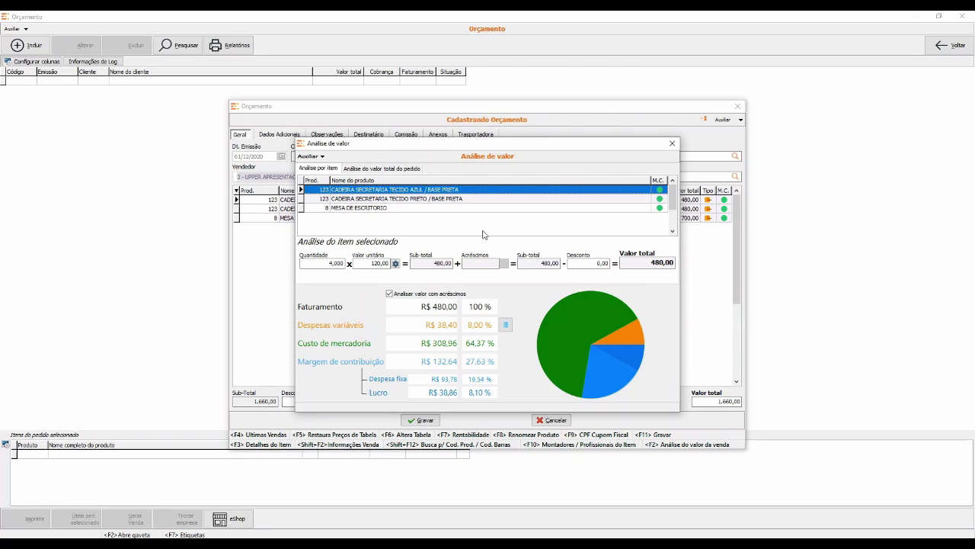
Step: Open the price formation parameters for the blue-fabric chair's unit value and examine its merchandise cost and fixed expense
left_click(380, 263)
left_click(380, 263)
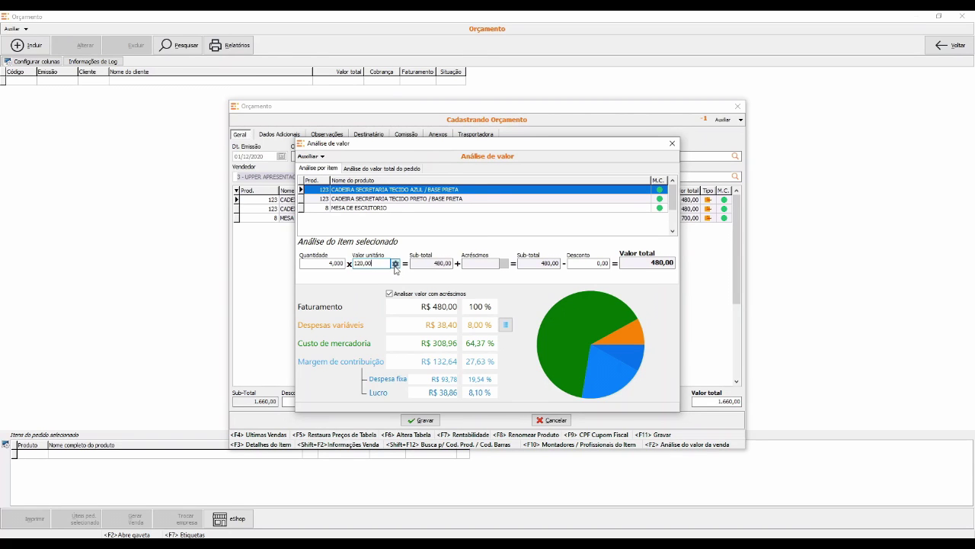
left_click(395, 263)
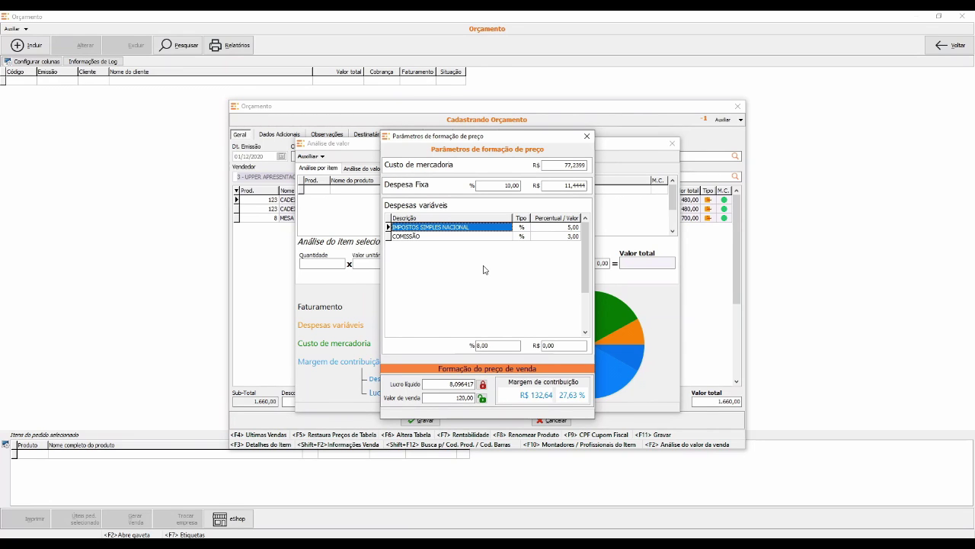
left_click(567, 163)
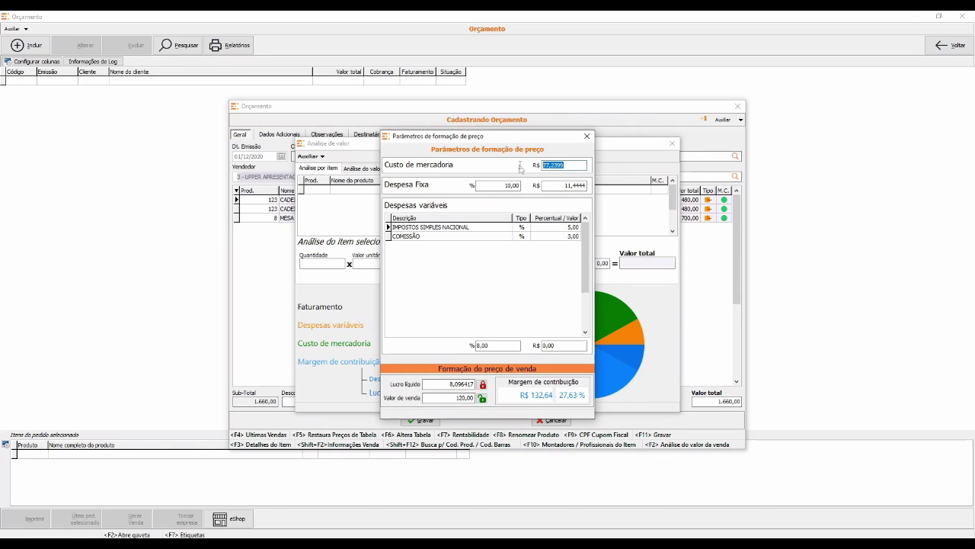
left_click(570, 165)
left_click_drag(570, 165, 504, 169)
left_click(558, 165)
left_click(577, 185)
left_click_drag(578, 185, 528, 187)
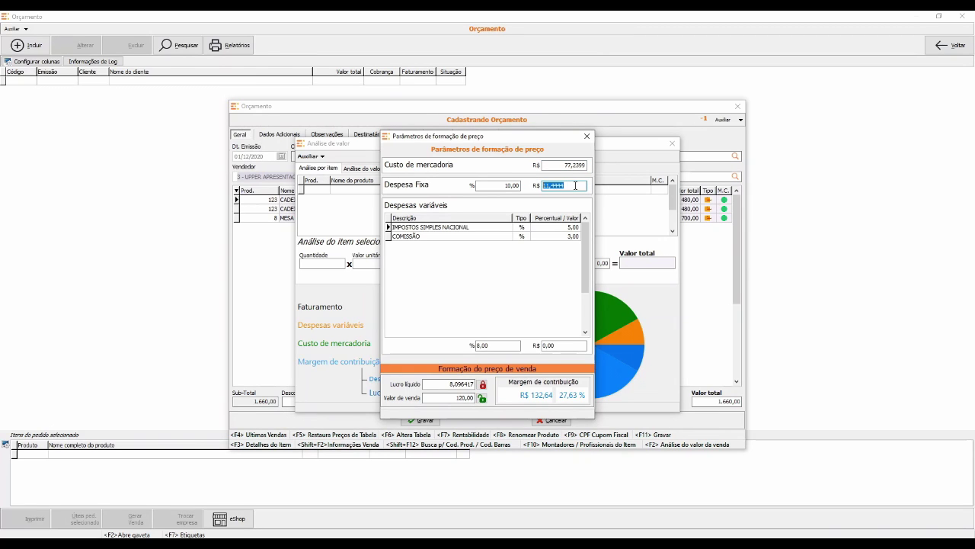
left_click(512, 185)
left_click(515, 186)
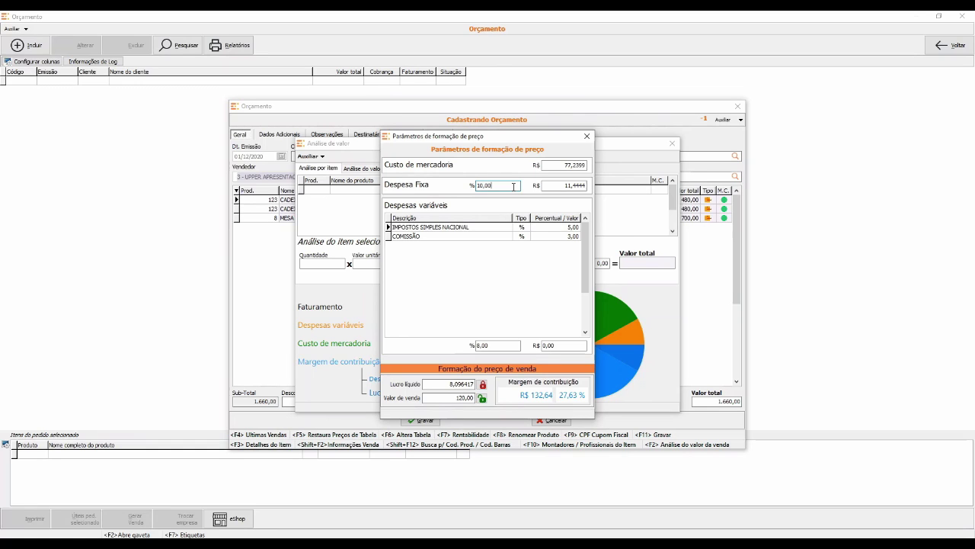
left_click_drag(514, 186, 432, 201)
left_click(480, 229)
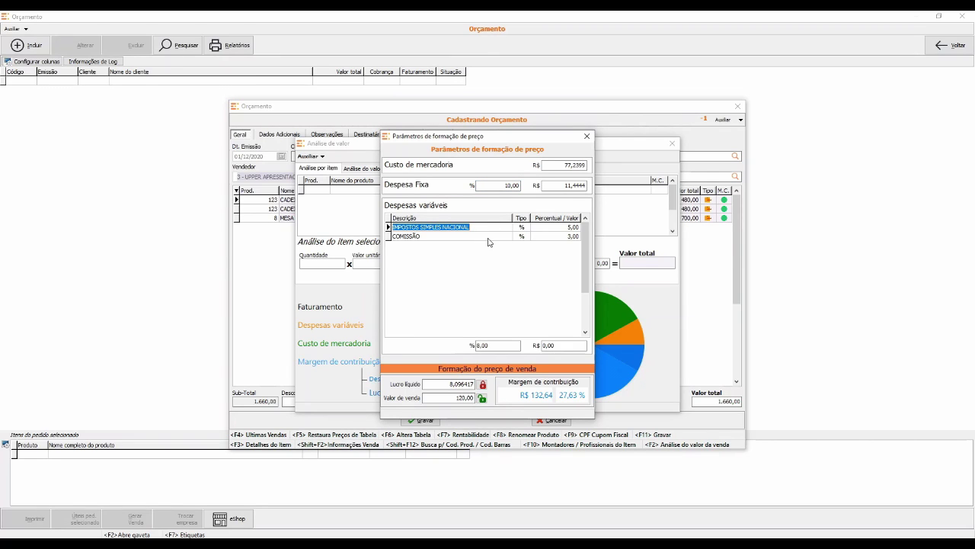
Step: Examine the commission, variable expense total, net profit and sale value, and close the price formation parameters
left_click(568, 236)
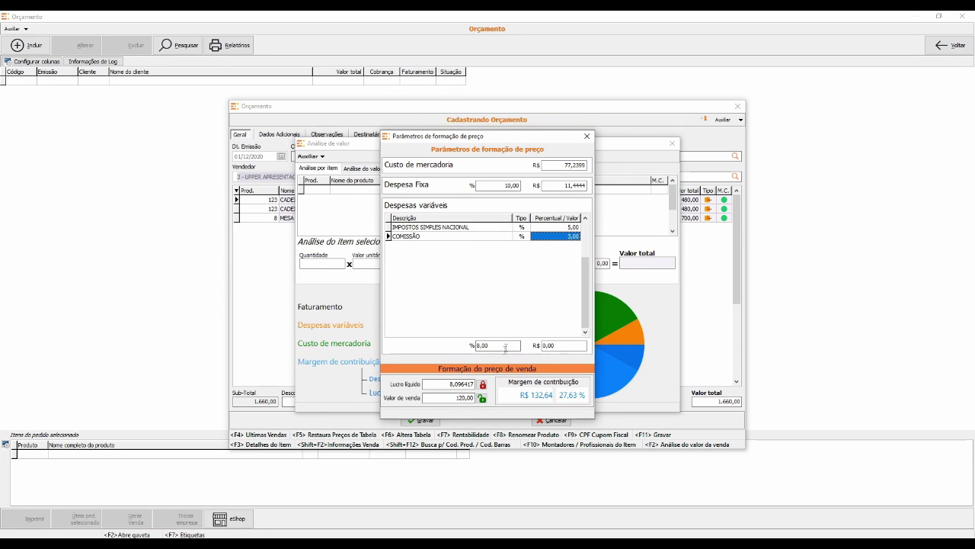
key("Tab")
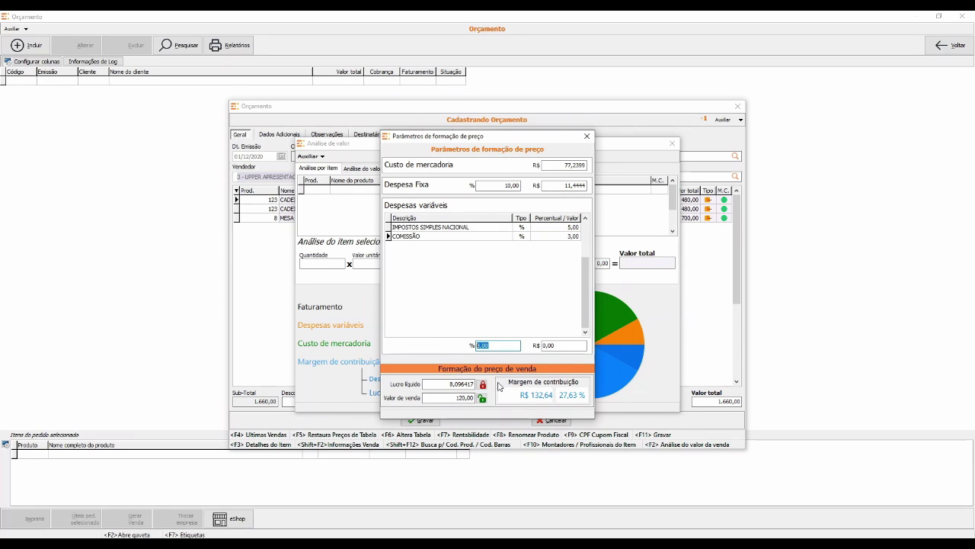
left_click(435, 385)
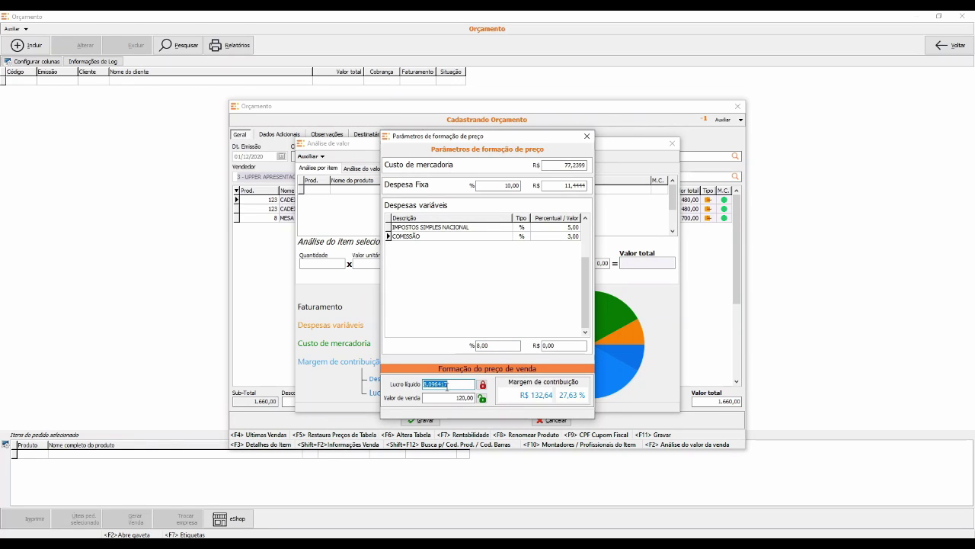
left_click(453, 398)
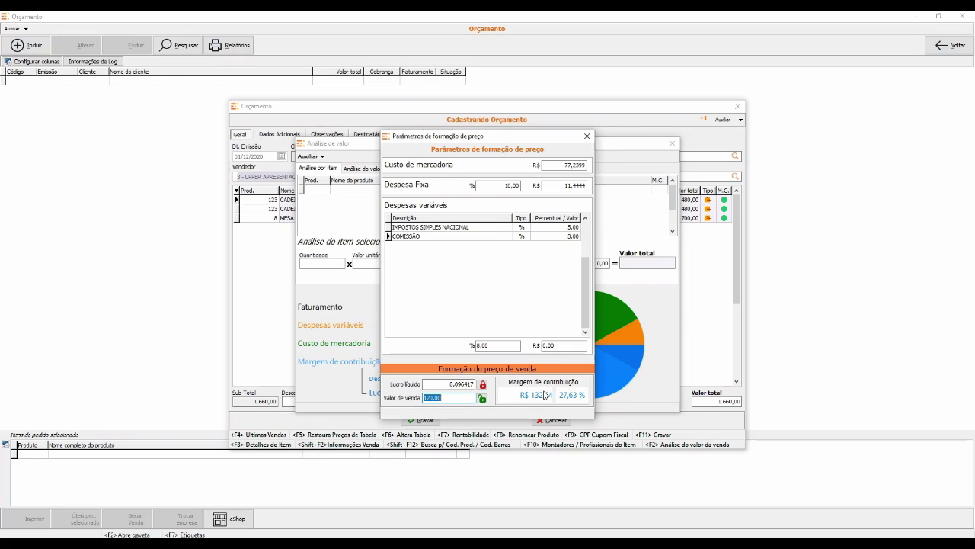
left_click(586, 135)
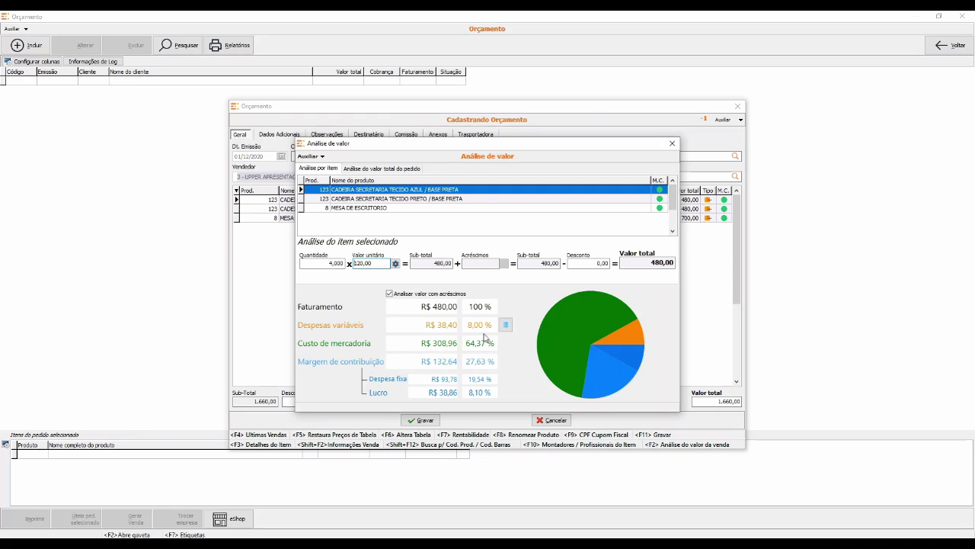
Step: View the breakdown of the chair's variable expenses, checking the tax and commission entries, and close it
left_click(505, 325)
left_click(420, 204)
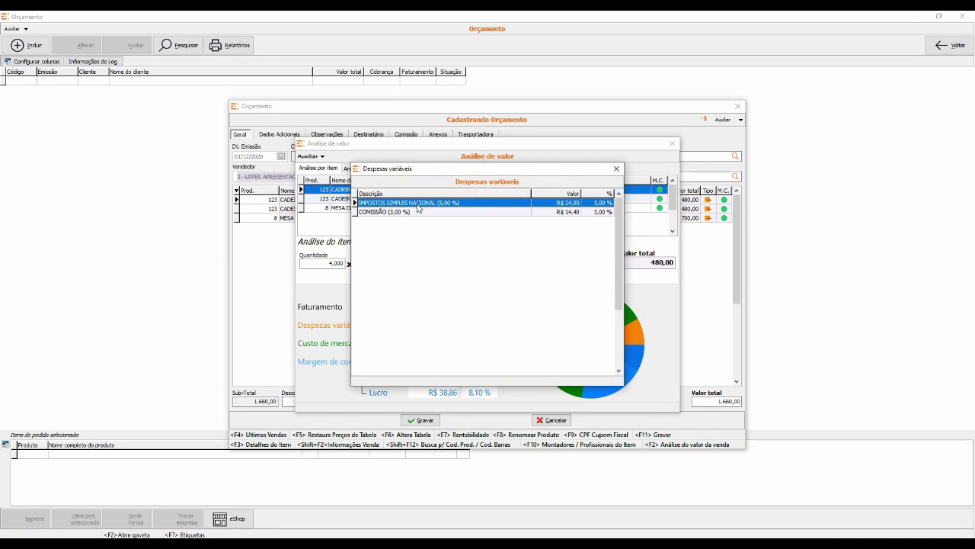
left_click(413, 213)
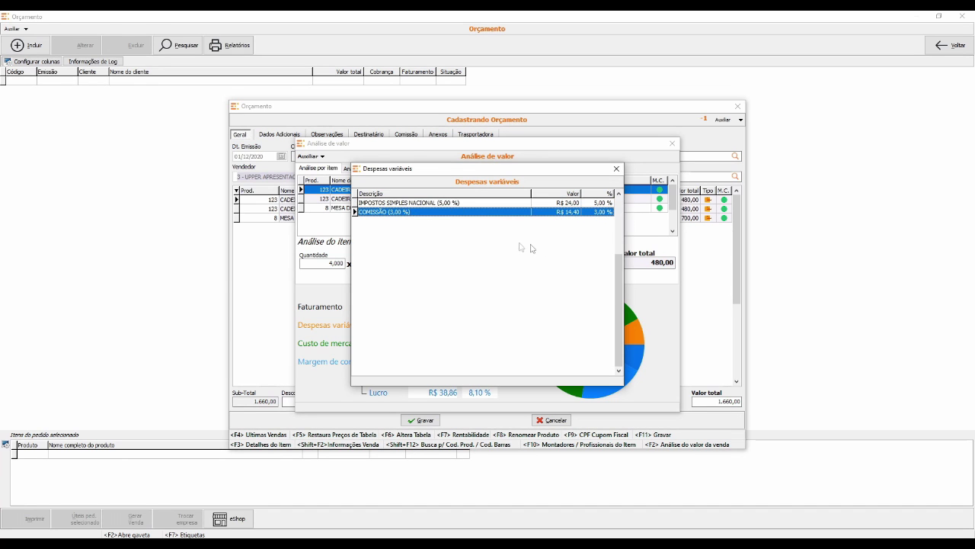
left_click(616, 169)
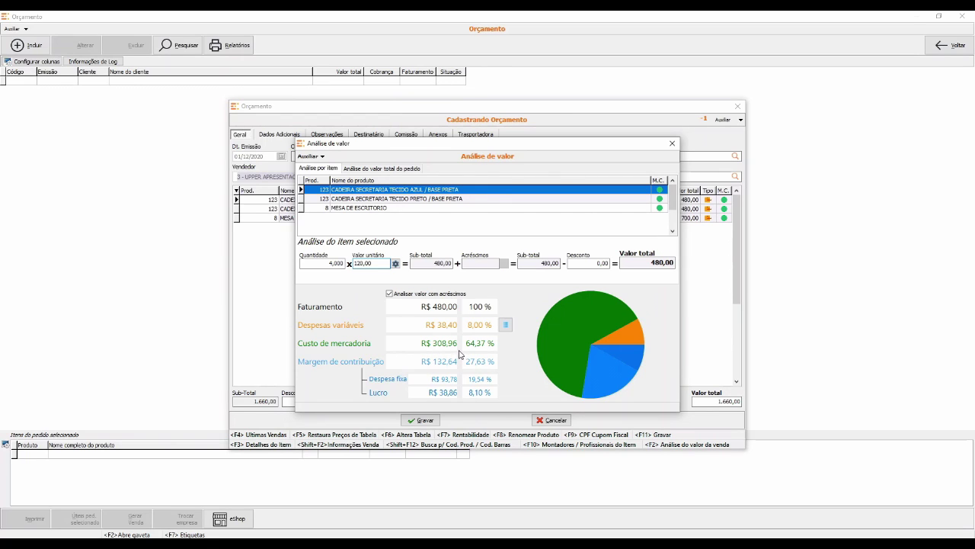
Step: Set the blue-fabric chair's unit value to 110,00 and check its variable expenses breakdown
left_click(339, 262)
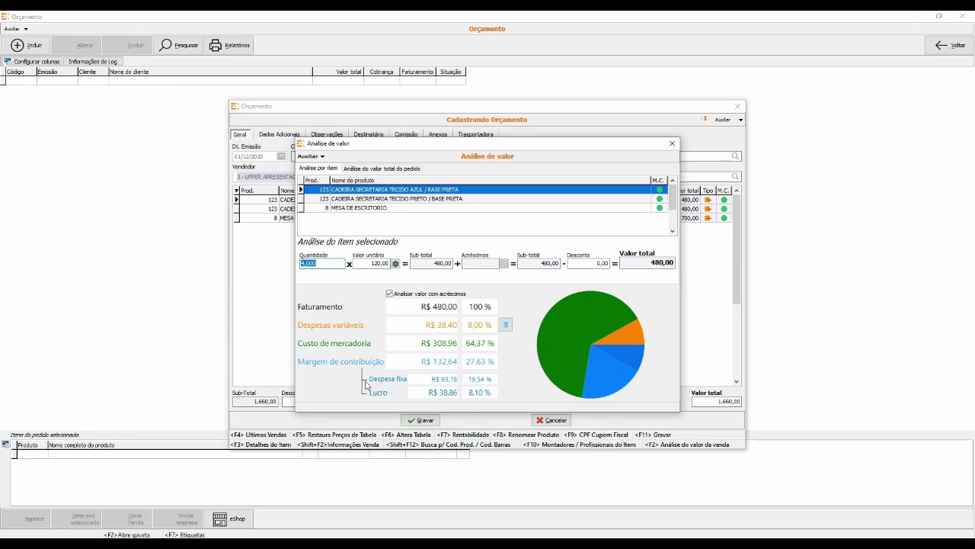
left_click(455, 384)
key("Tab")
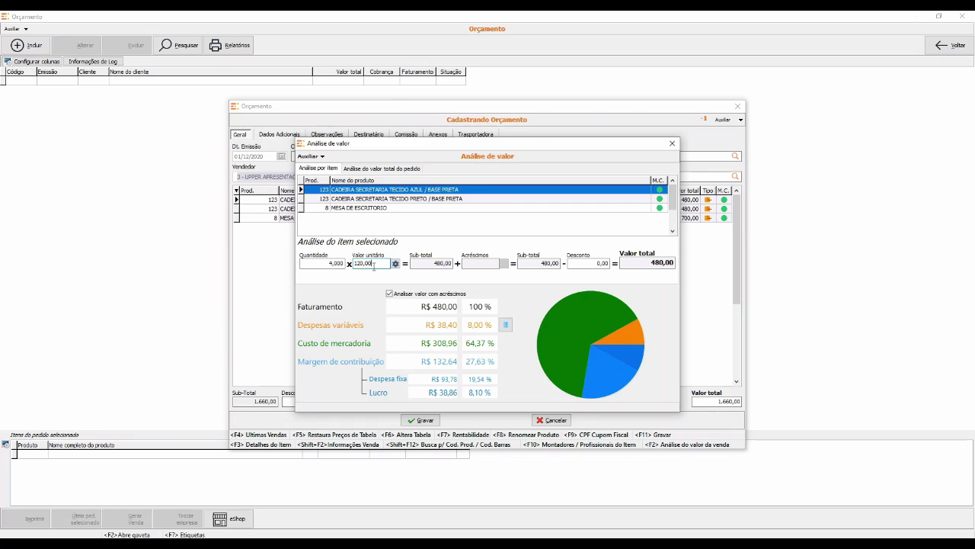
left_click_drag(375, 264, 348, 263)
type("110")
key("Tab")
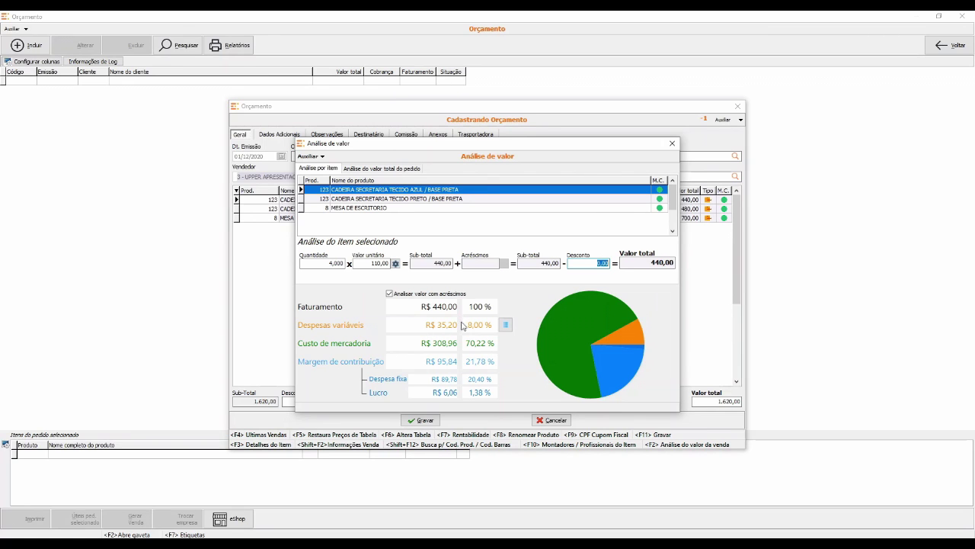
left_click(506, 325)
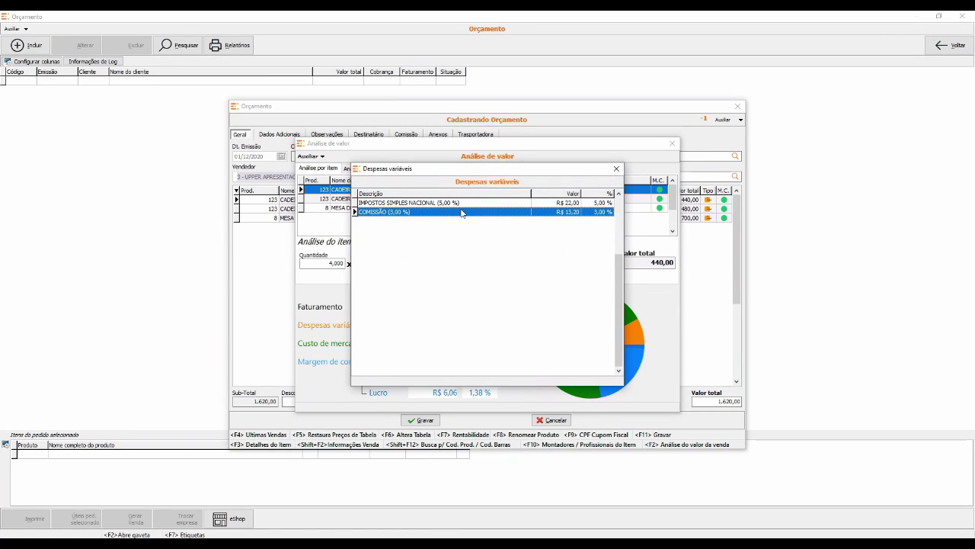
left_click(617, 168)
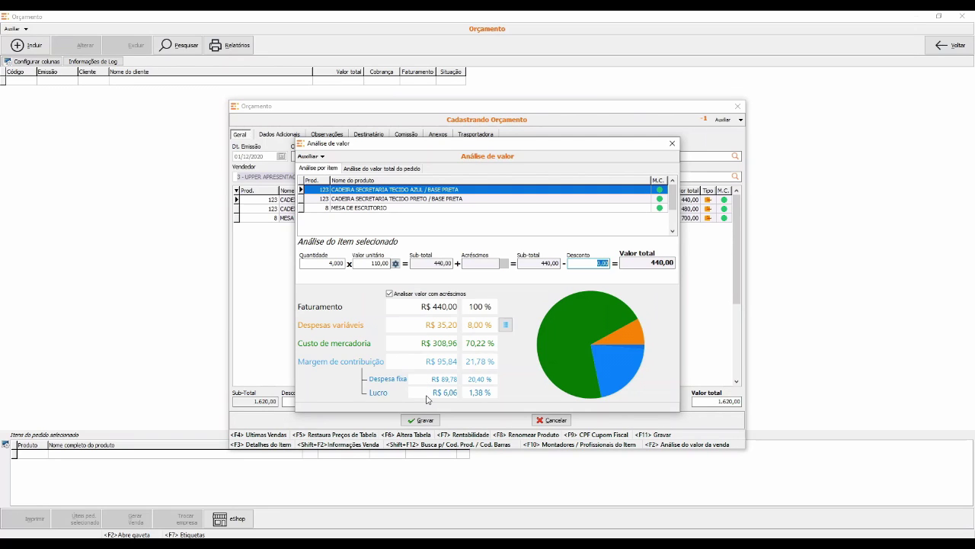
Step: Set the blue-fabric chair's unit value to 100,00 in the value analysis
left_click(364, 263)
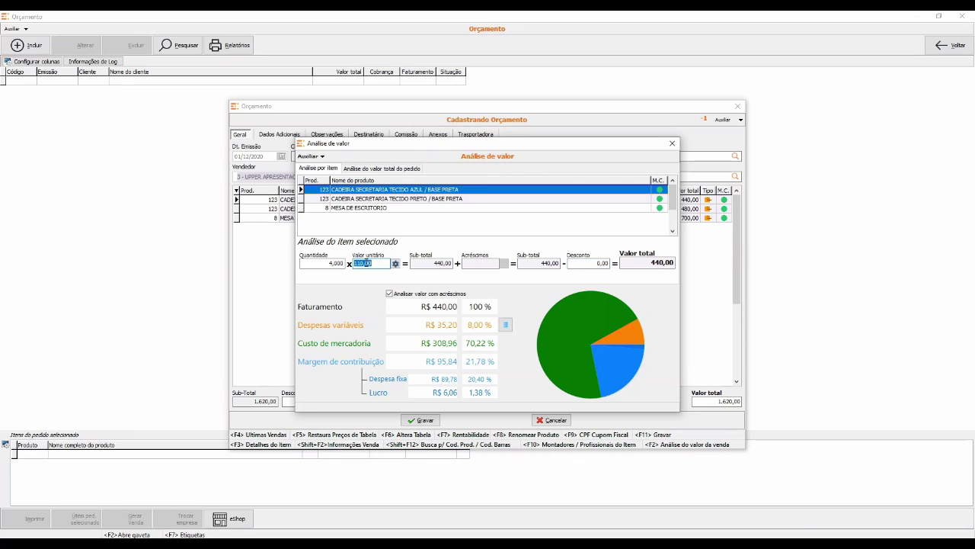
type("1")
key("Tab")
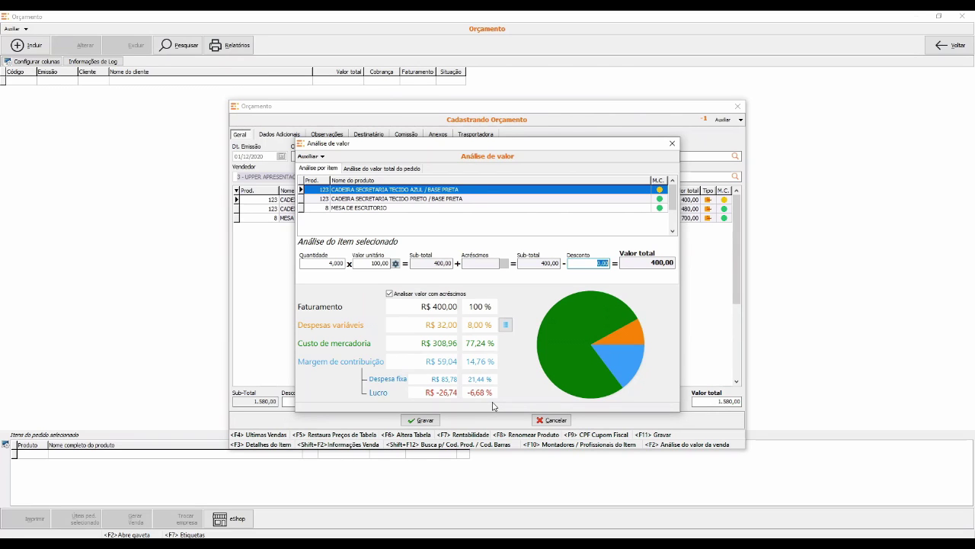
Step: Set the blue-fabric chair's quantity to 400 in the value analysis
key("shift+Tab")
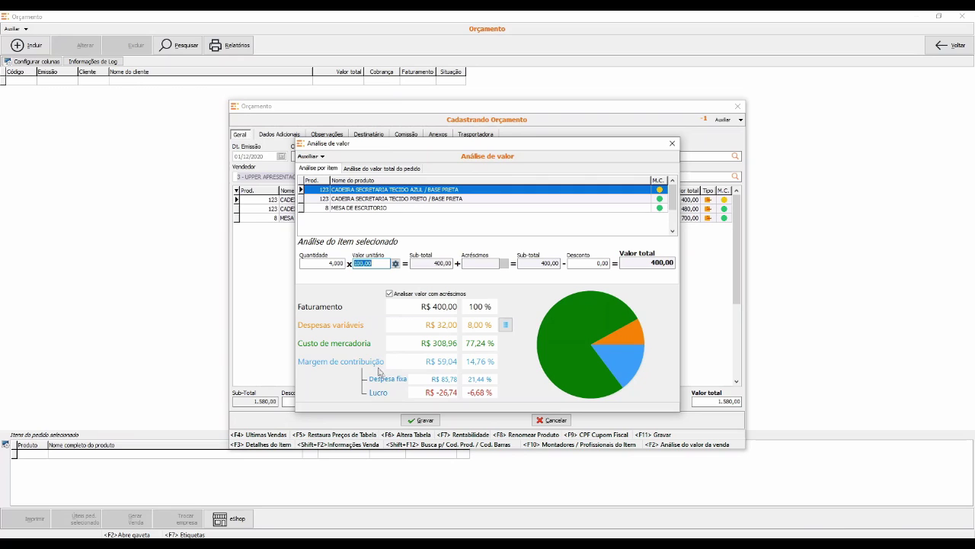
left_click(340, 262)
type("400")
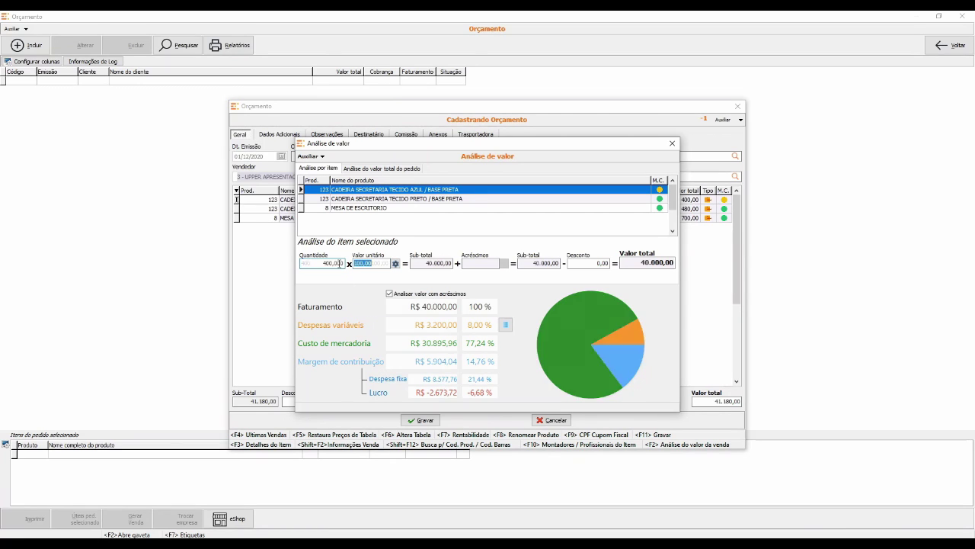
Step: Set the blue-fabric chair's unit value to 80,00 in the value analysis
key("Tab")
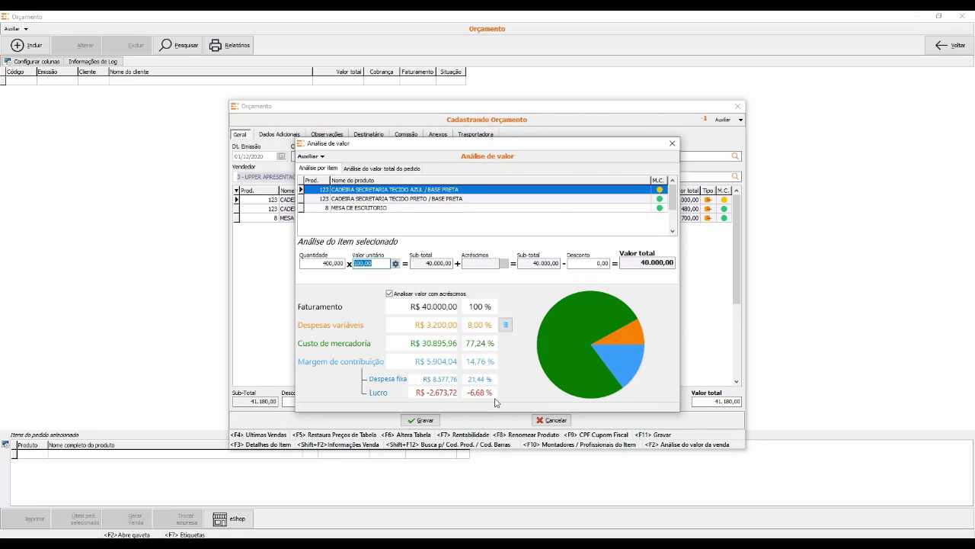
key("Tab")
left_click(376, 263)
type("80")
key("Tab")
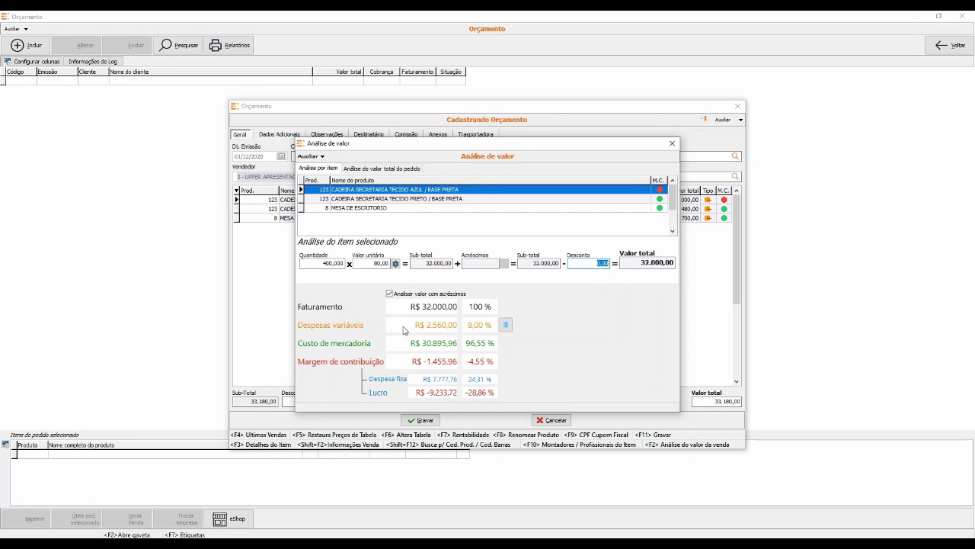
Step: Set the blue-fabric chair's quantity to 40.000 in the value analysis
left_click(324, 260)
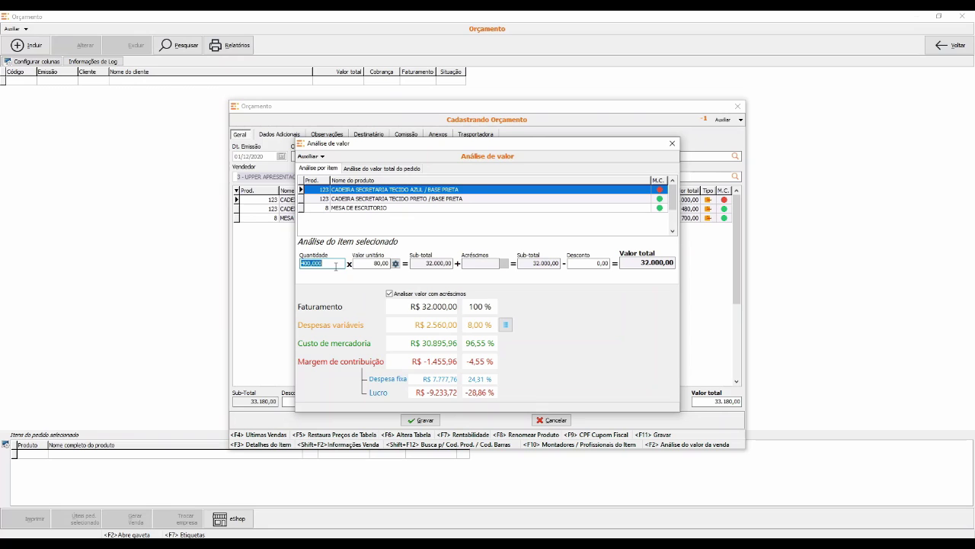
type("40000")
key("Tab")
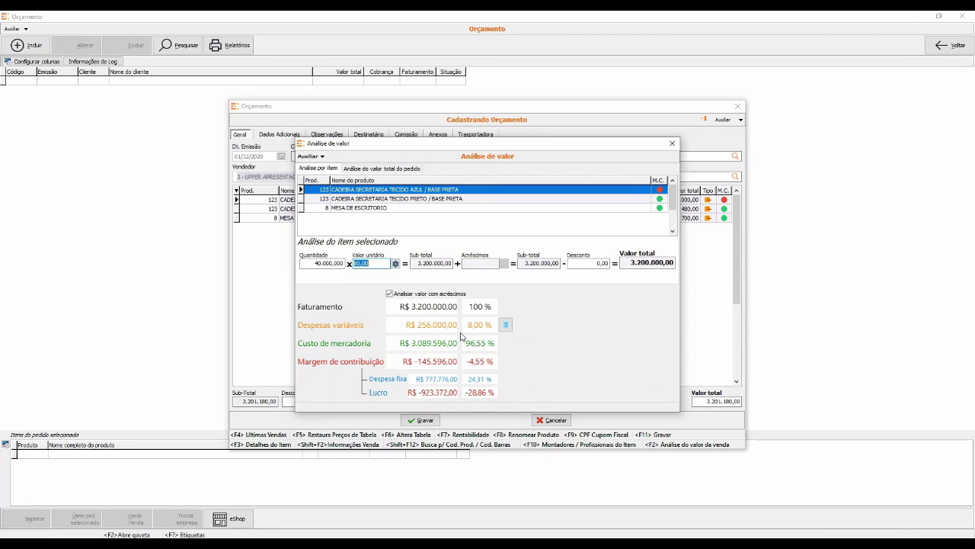
Step: Set the blue-fabric chair's unit value to 85,00 in the value analysis
left_click(377, 263)
double_click(376, 265)
type("85")
key("Tab")
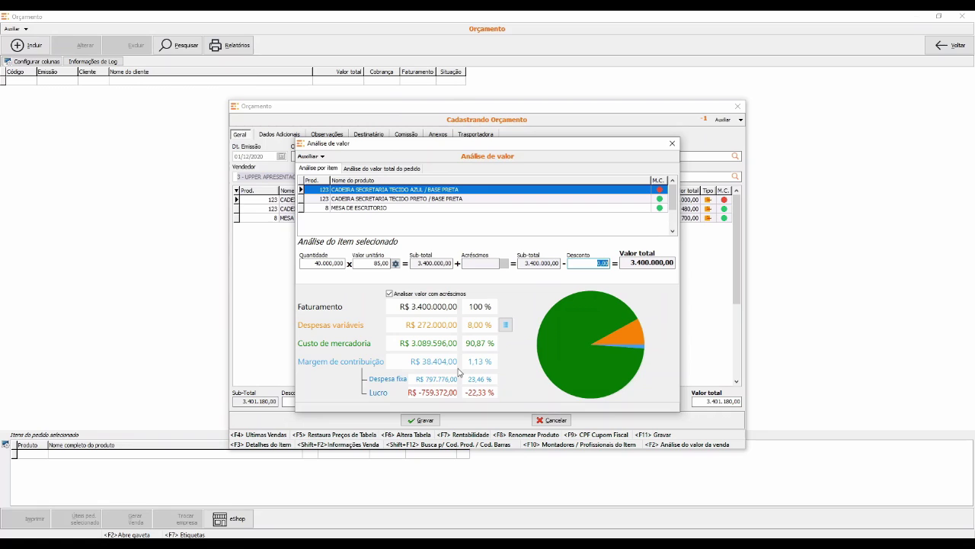
Step: Set the blue-fabric chair's quantity to 4 and its unit value to 120,00 in the value analysis
left_click(320, 263)
left_click(328, 263)
type("4")
key("Tab")
type("120")
key("Tab")
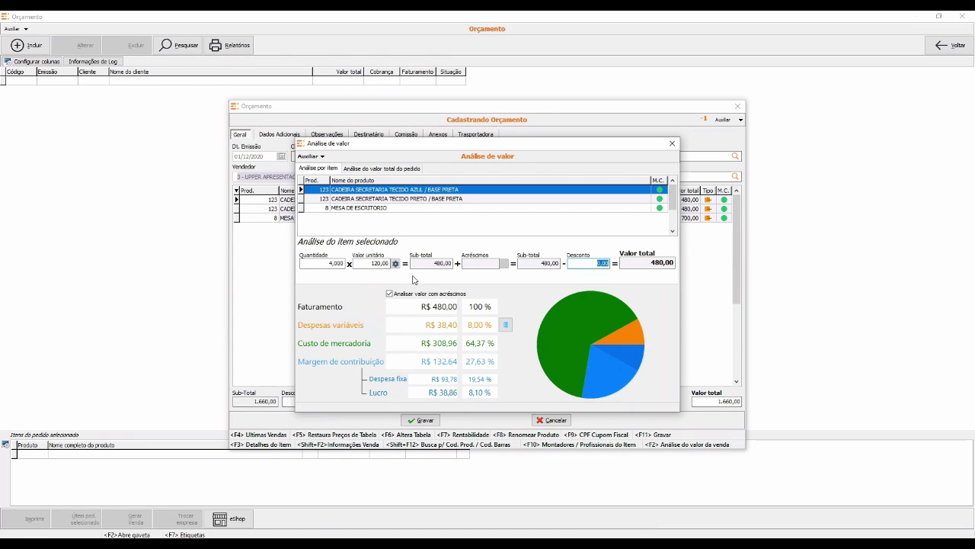
Step: Review the per-item analysis of the blue-fabric chair, the black-fabric chair and the office desk
left_click(346, 192)
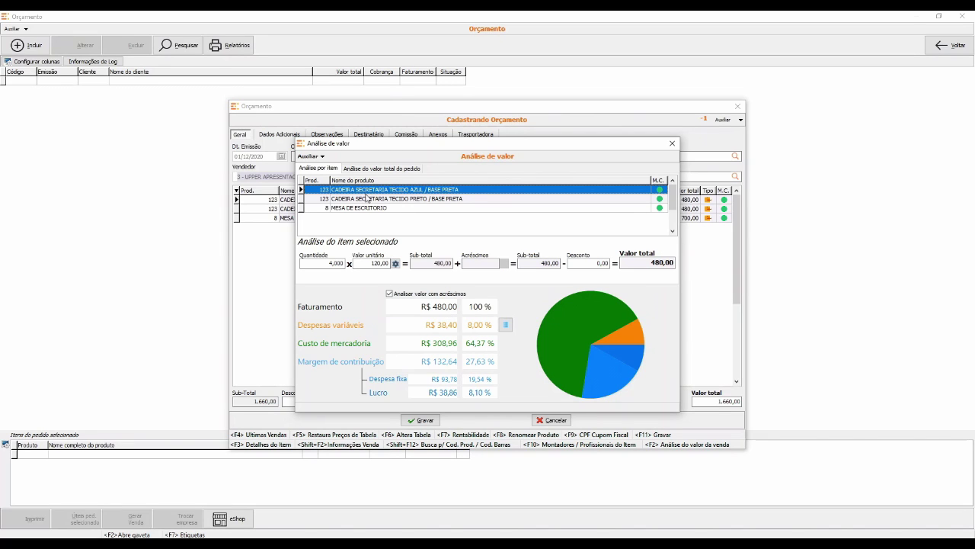
left_click(322, 201)
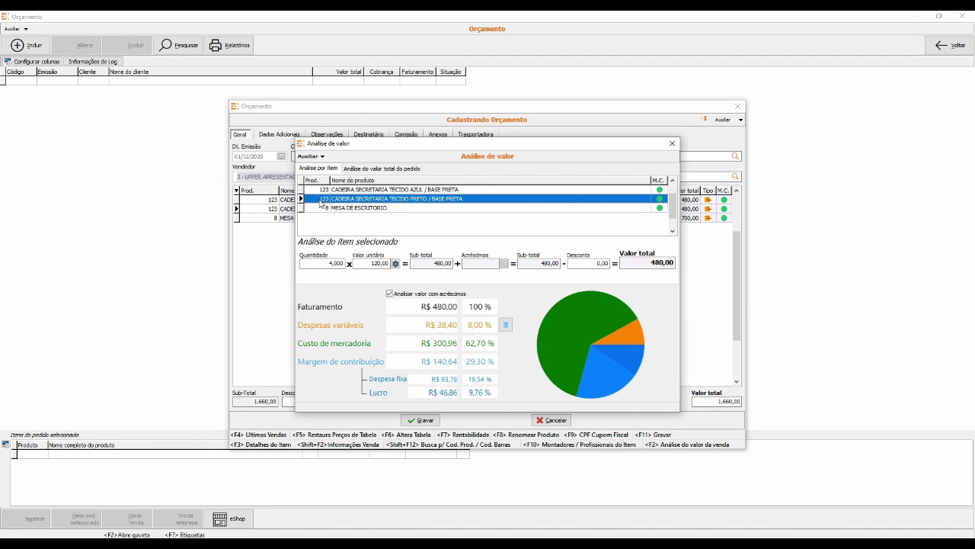
left_click(323, 208)
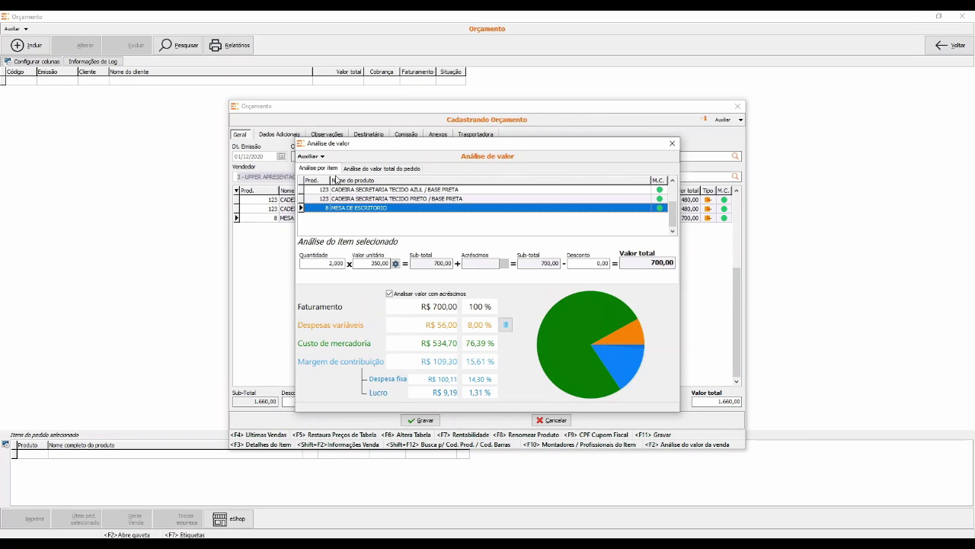
Step: View the order's total value analysis, return to the per-item analysis and close the value analysis
left_click(397, 169)
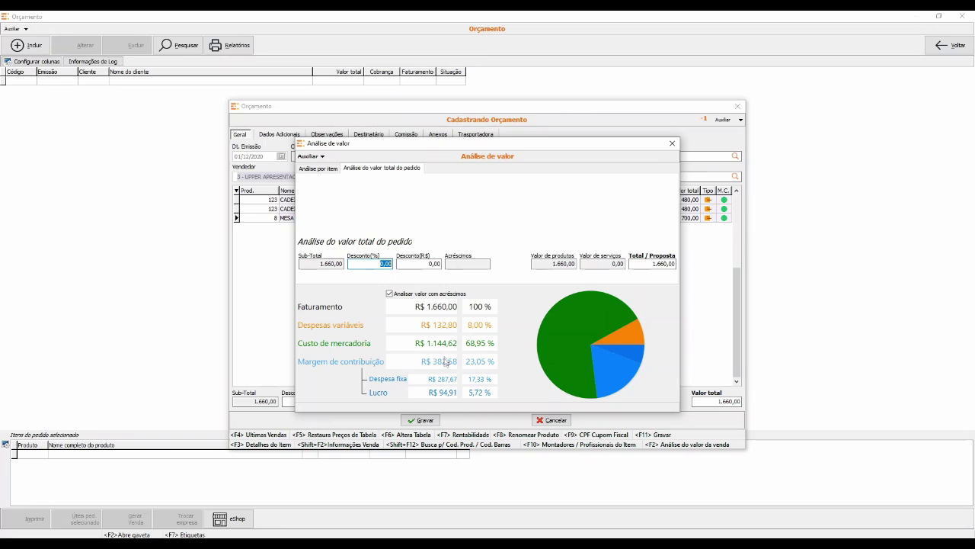
key("shift+Tab")
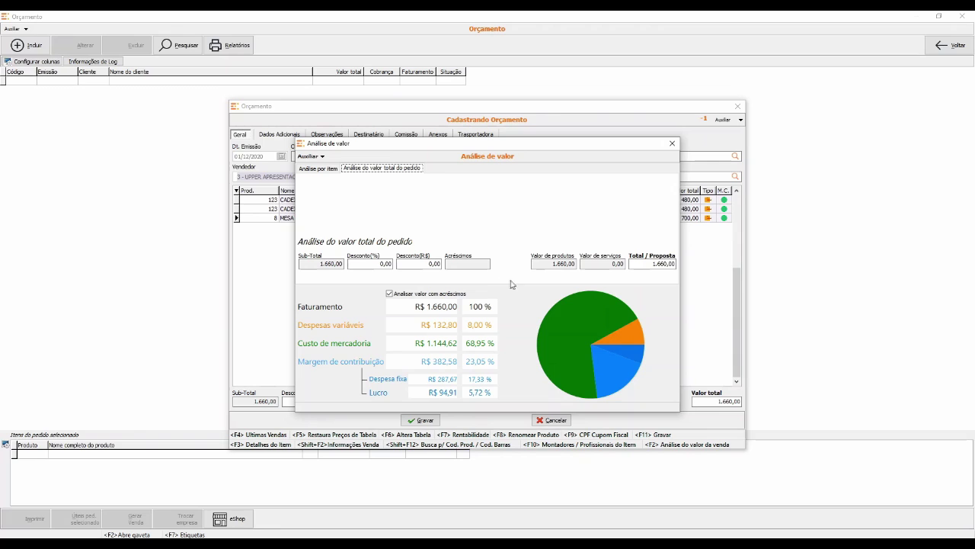
key("Left")
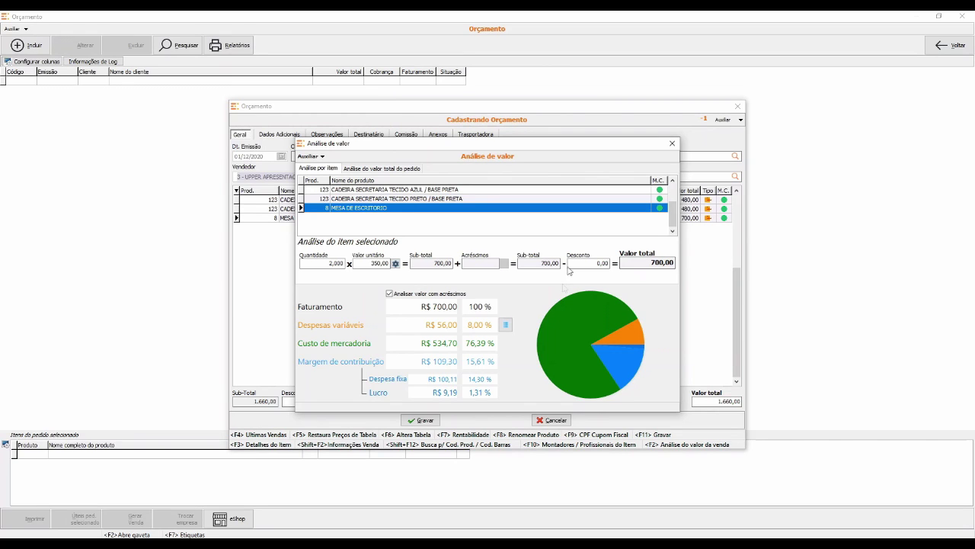
key("Escape")
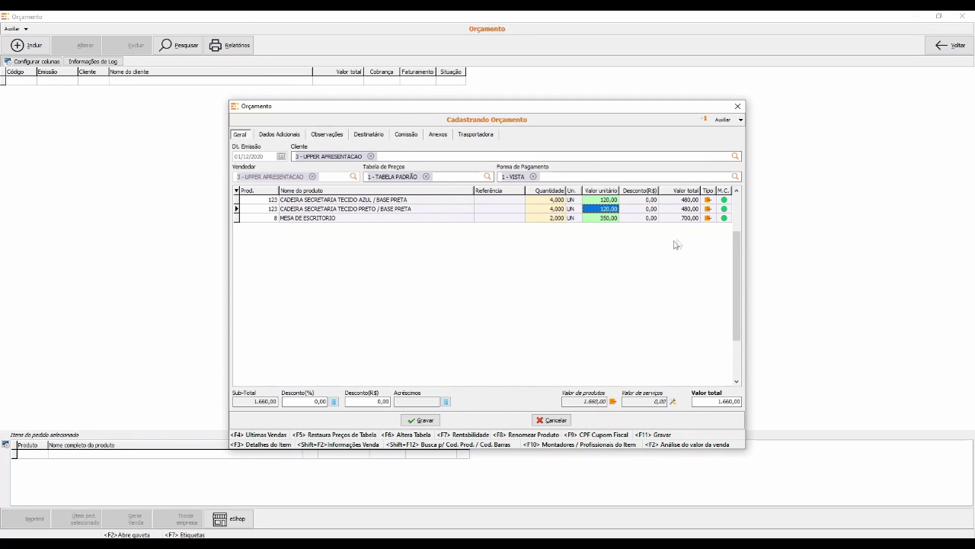
Step: Set the blue-fabric chair's unit value to 100,00 directly in the quote's item list
left_click(723, 209)
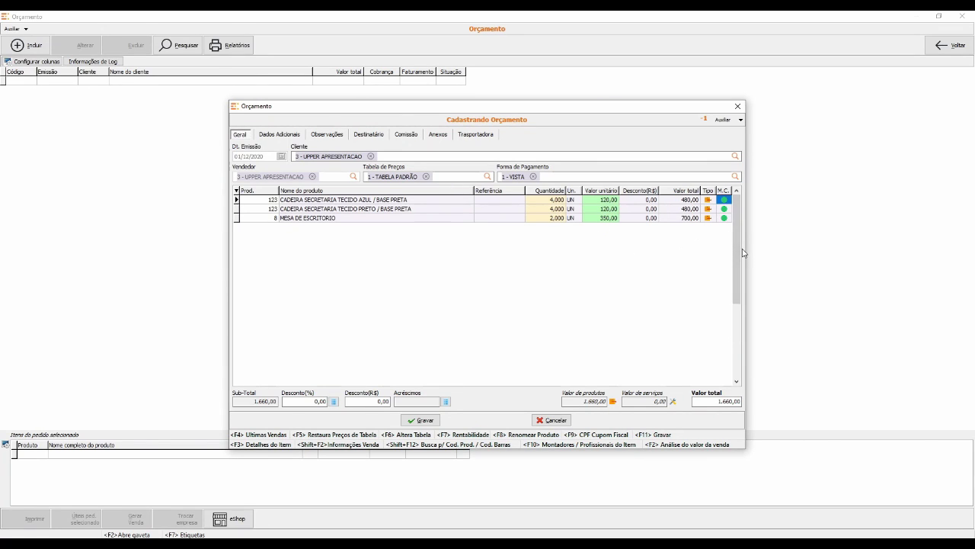
key("Up")
key("Left")
key("Left")
key("Left")
key("Left")
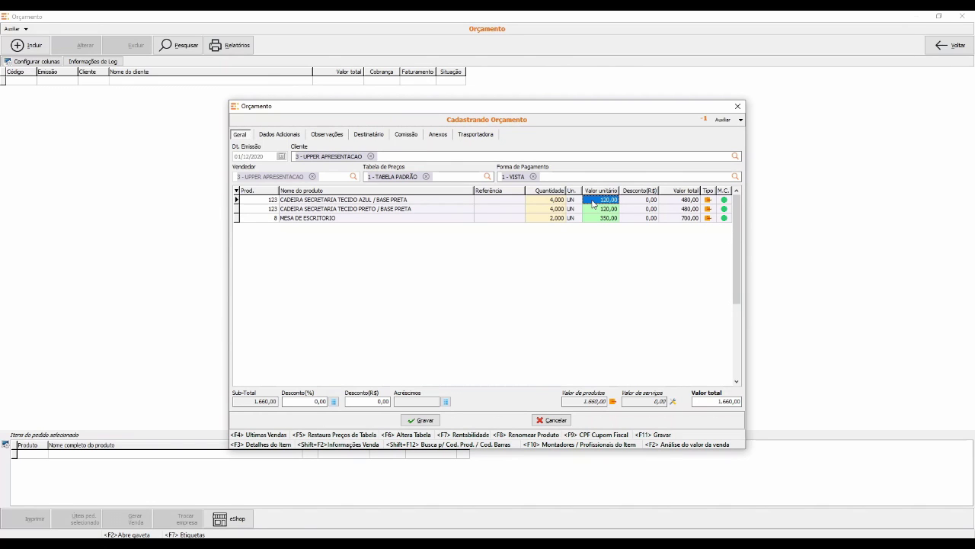
type("100")
key("Return")
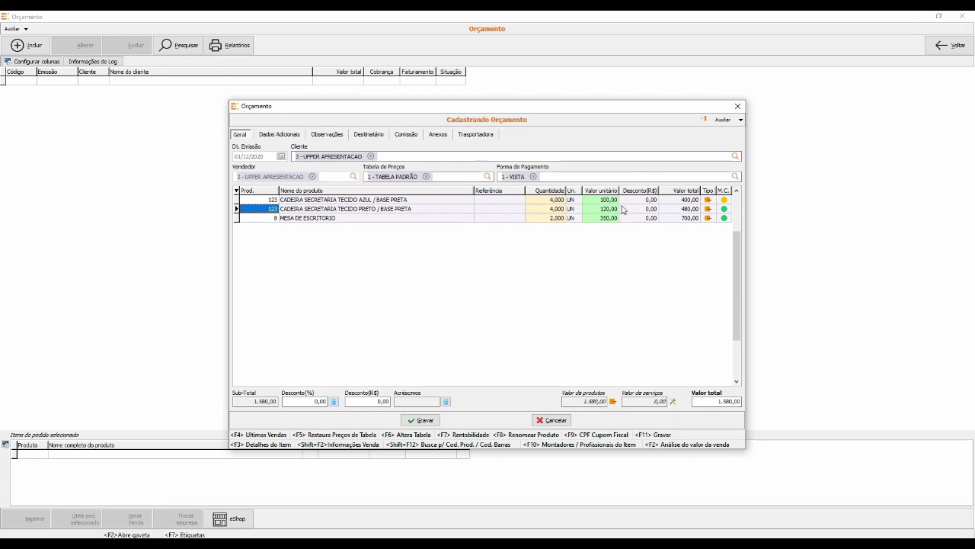
Step: Check the blue-fabric chair's margin indicator in the quote's item list and set its unit value to 80,00
left_click(720, 201)
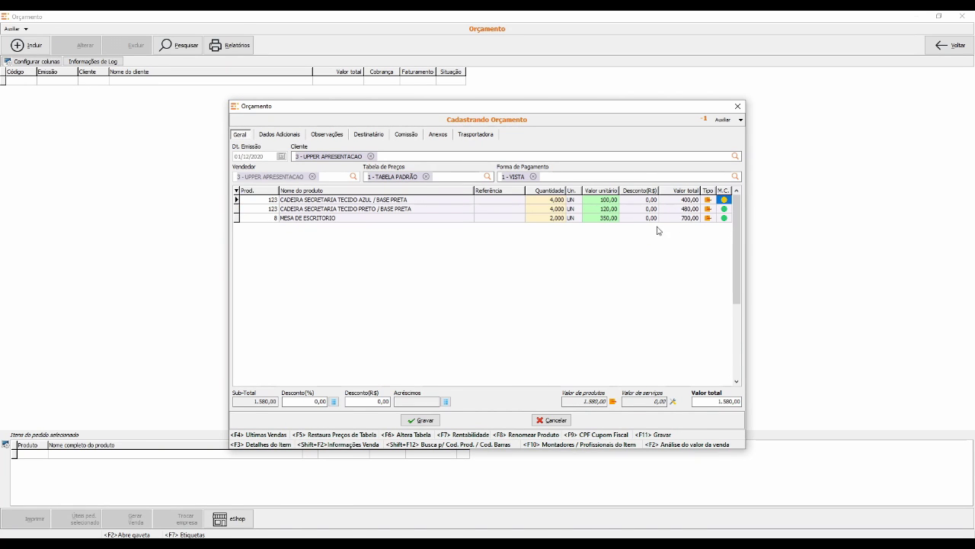
left_click(611, 201)
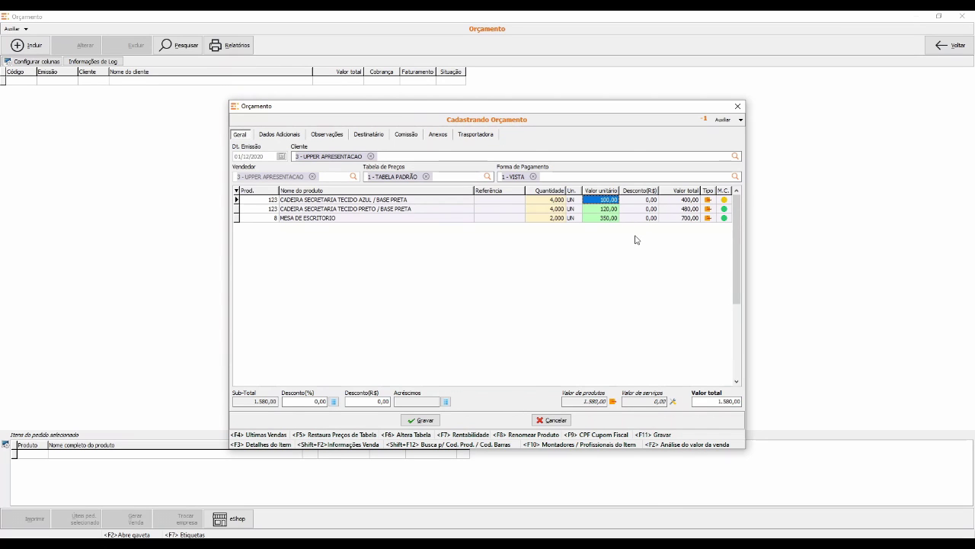
type("80")
key("Return")
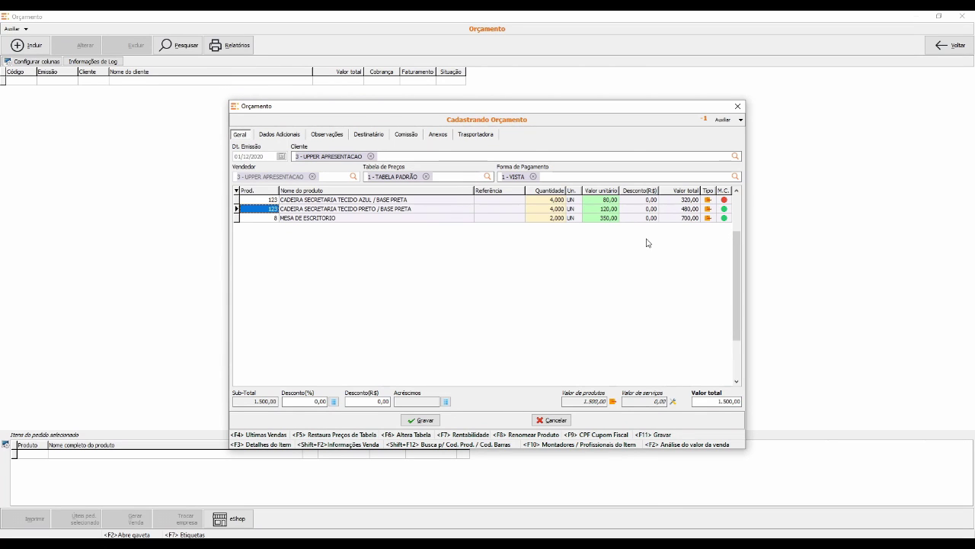
key("shift+Tab")
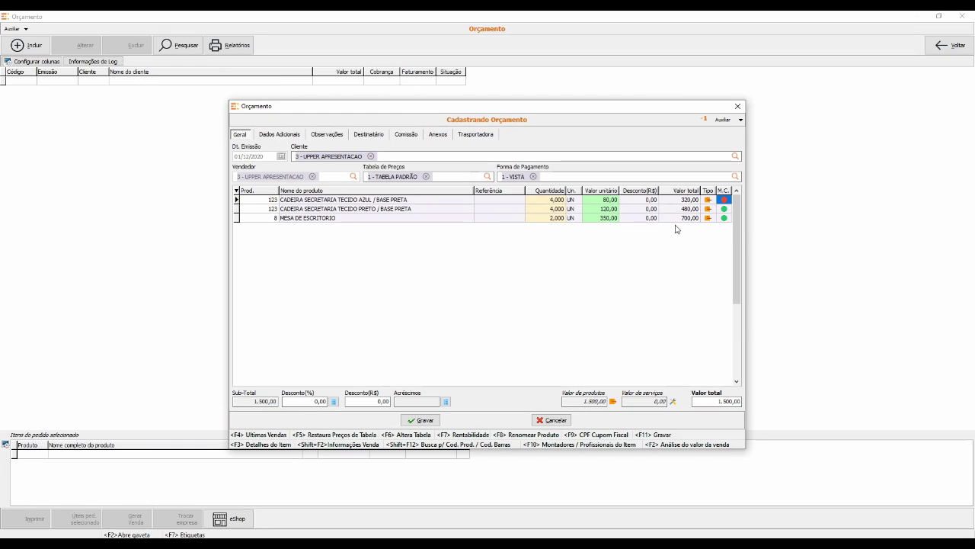